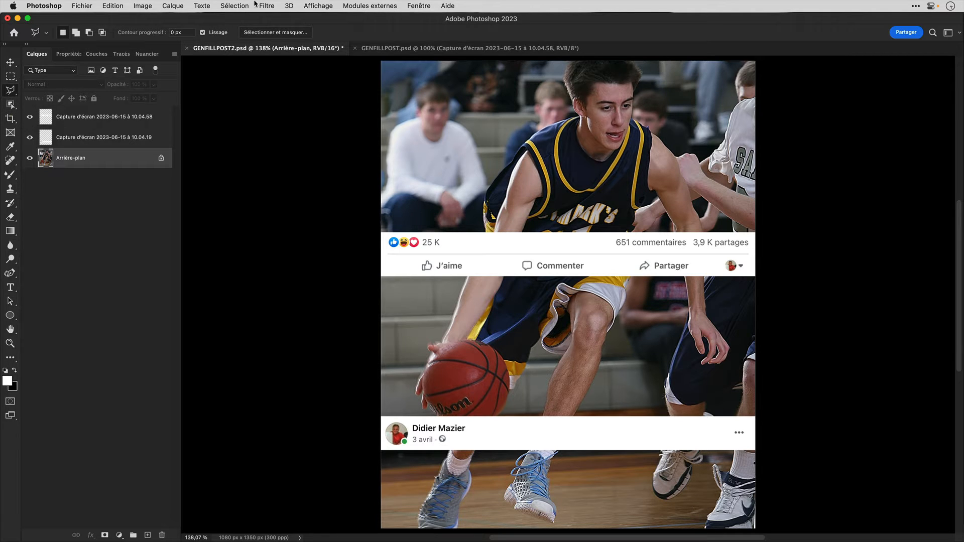
Using the saved SUJET selection, copy the player from the Arrière-plan layer to a new layer and move it above both screenshot layers.
{"action": "left_click", "coordinate": [236, 7]}
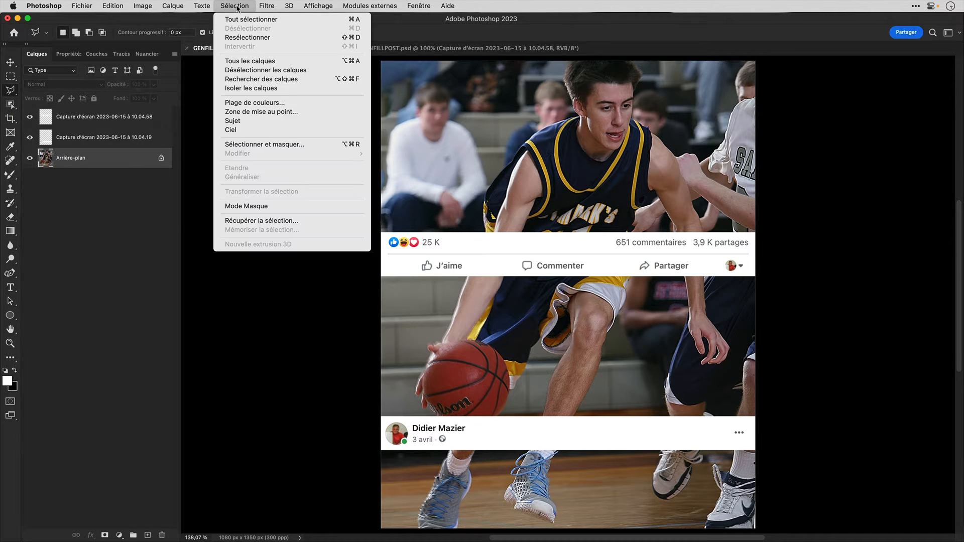
{"action": "left_click", "coordinate": [249, 221]}
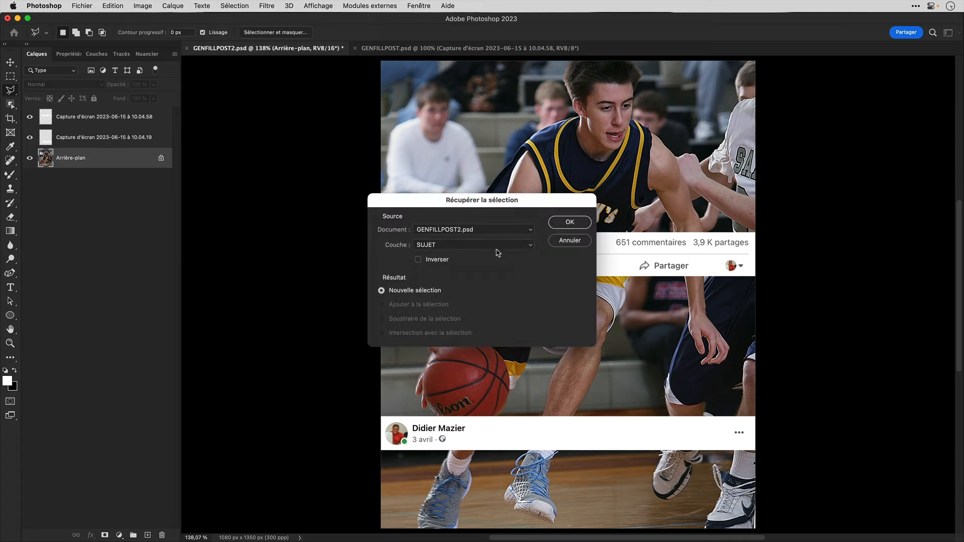
{"action": "left_click", "coordinate": [569, 223]}
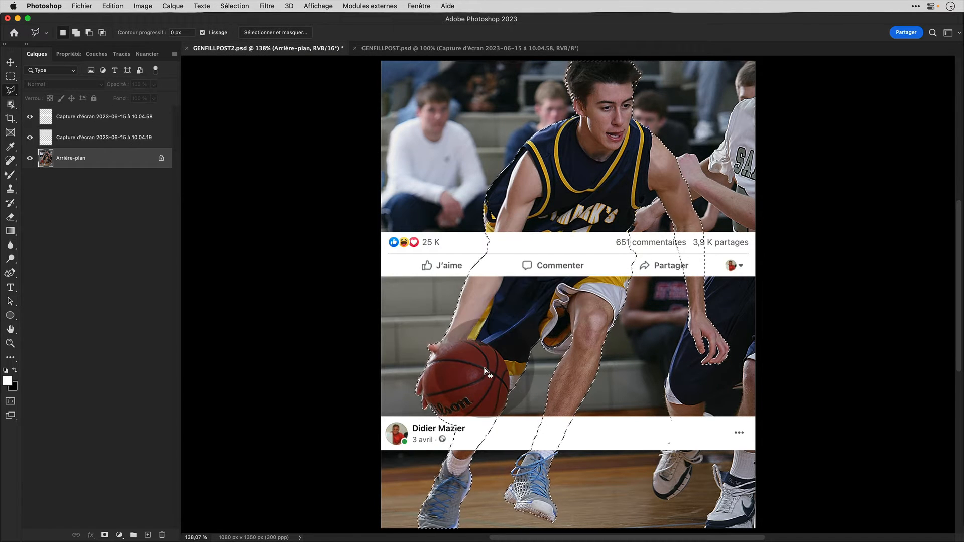
{"action": "left_click", "coordinate": [94, 161]}
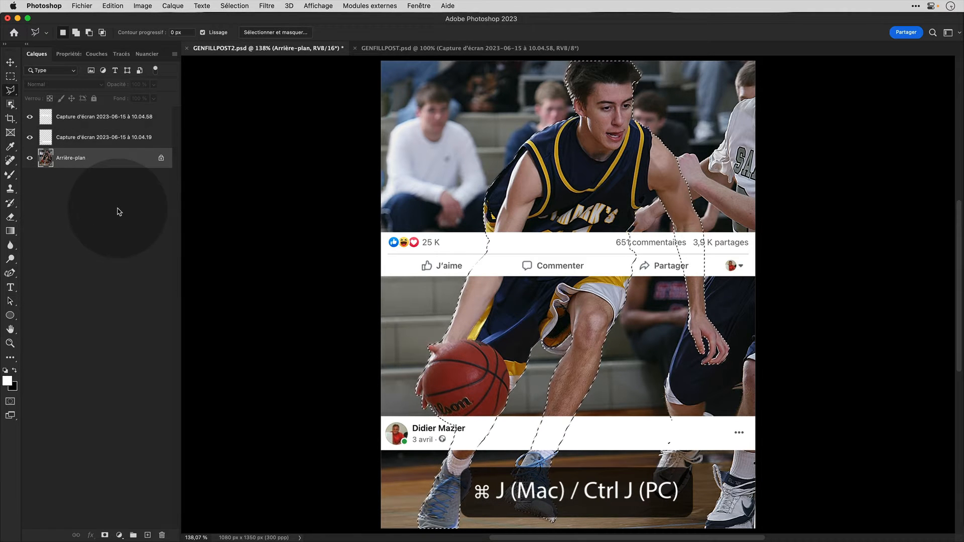
{"action": "key", "text": "super+j"}
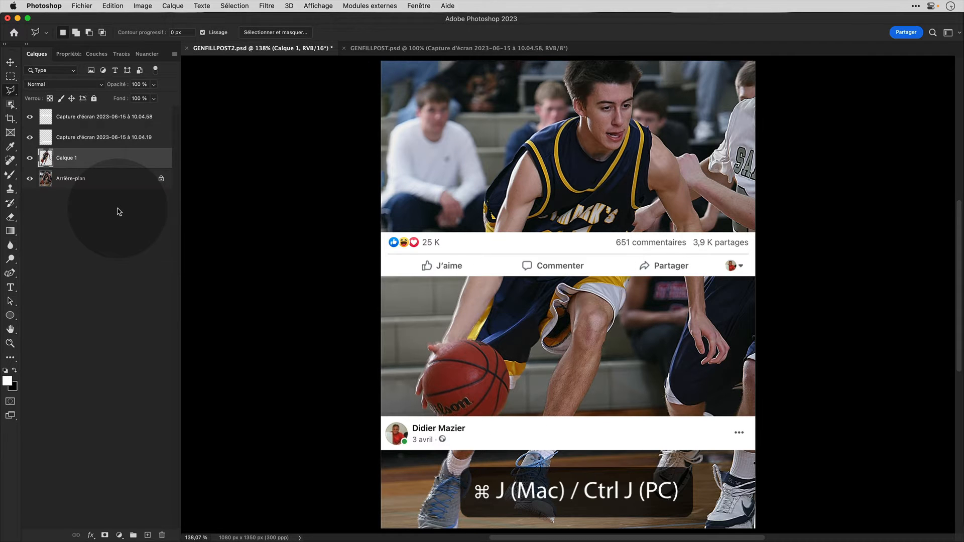
{"action": "left_click_drag", "start_coordinate": [82, 157], "coordinate": [76, 107]}
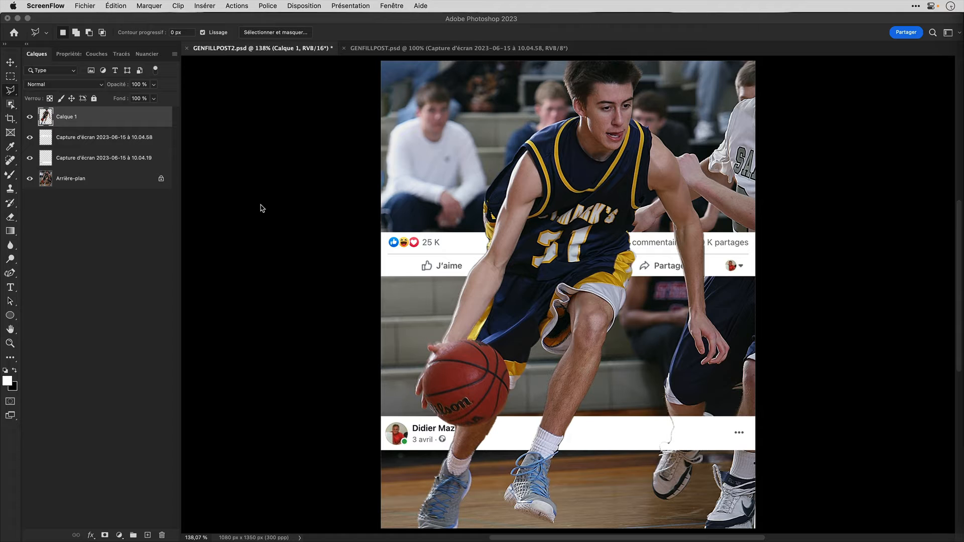
Mask Calque 1 to hide the player over the reactions strip, excluding the strip's right end so the hanging forearm still overlaps it.
{"action": "left_click", "coordinate": [45, 139], "text": "super"}
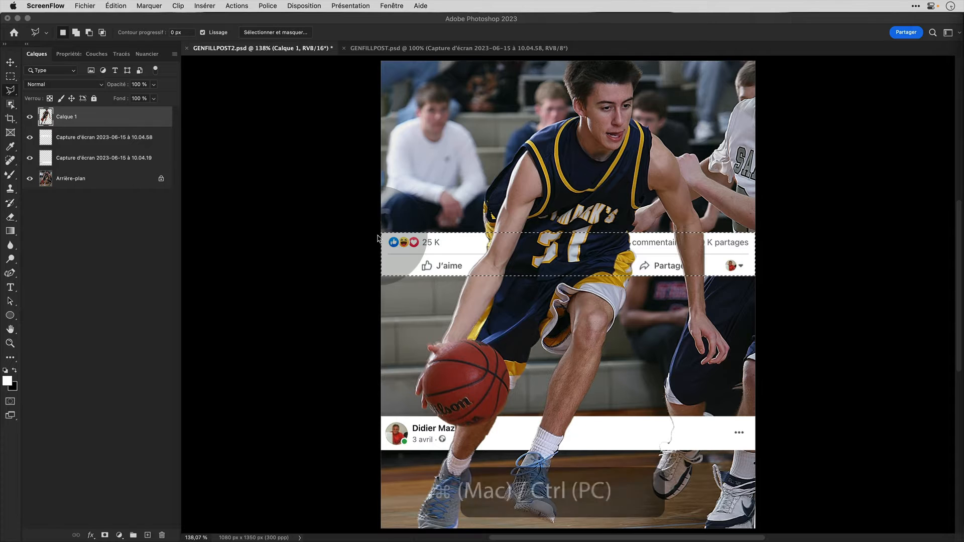
{"action": "left_click", "coordinate": [80, 123]}
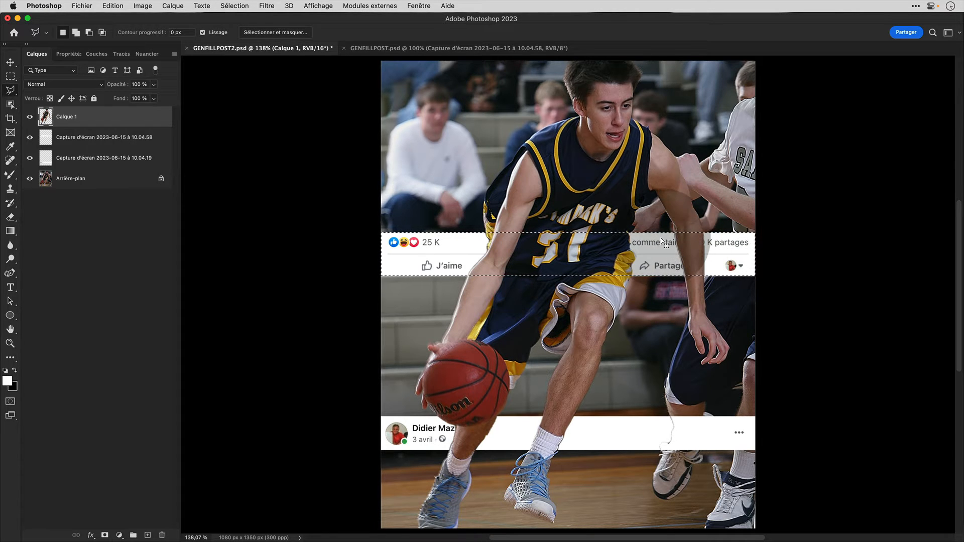
{"action": "left_click", "coordinate": [11, 78]}
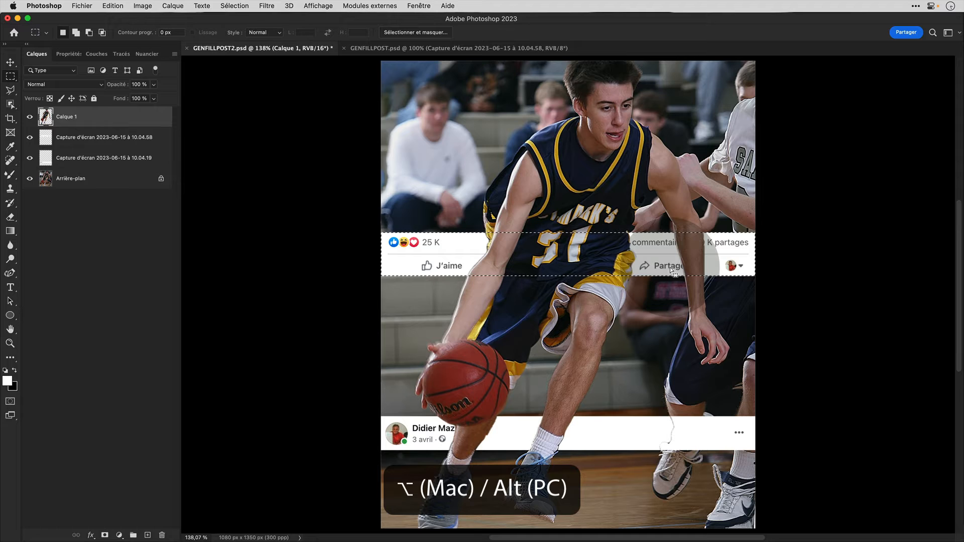
{"action": "left_click_drag", "start_coordinate": [651, 225], "coordinate": [765, 292]}
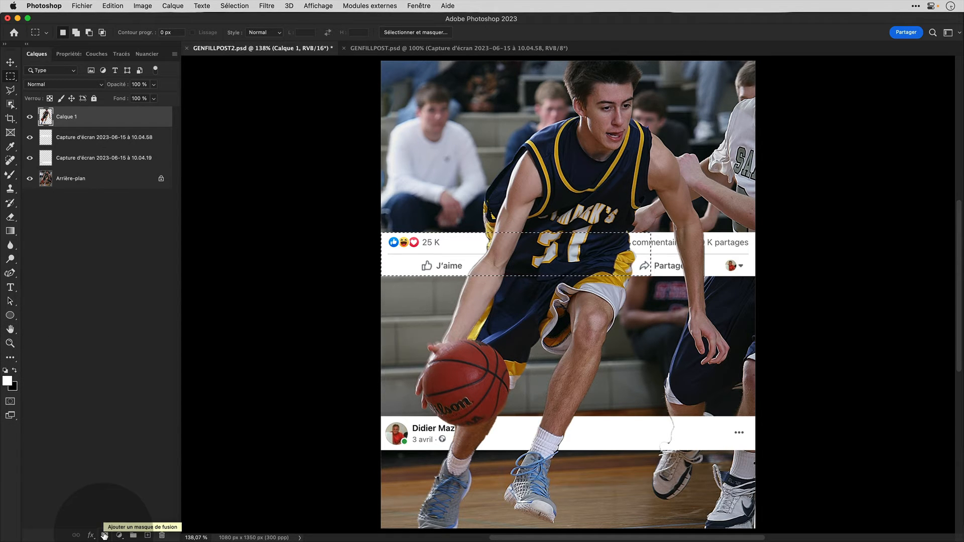
{"action": "left_click", "coordinate": [104, 535], "text": "alt"}
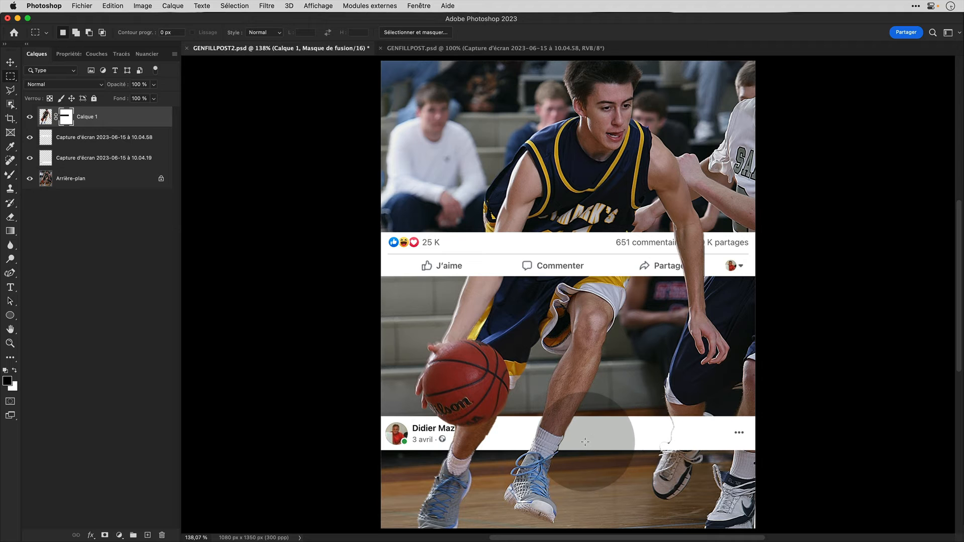
Fill Calque 1's mask with black over the profile header strip's left part, stopping before the front leg, and deselect.
{"action": "left_click", "coordinate": [49, 160], "text": "super"}
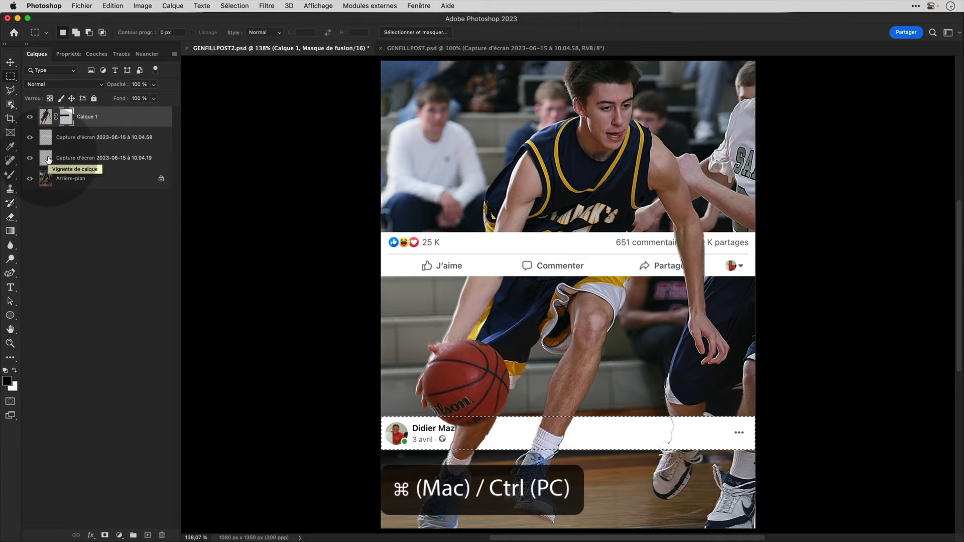
{"action": "left_click", "coordinate": [66, 120]}
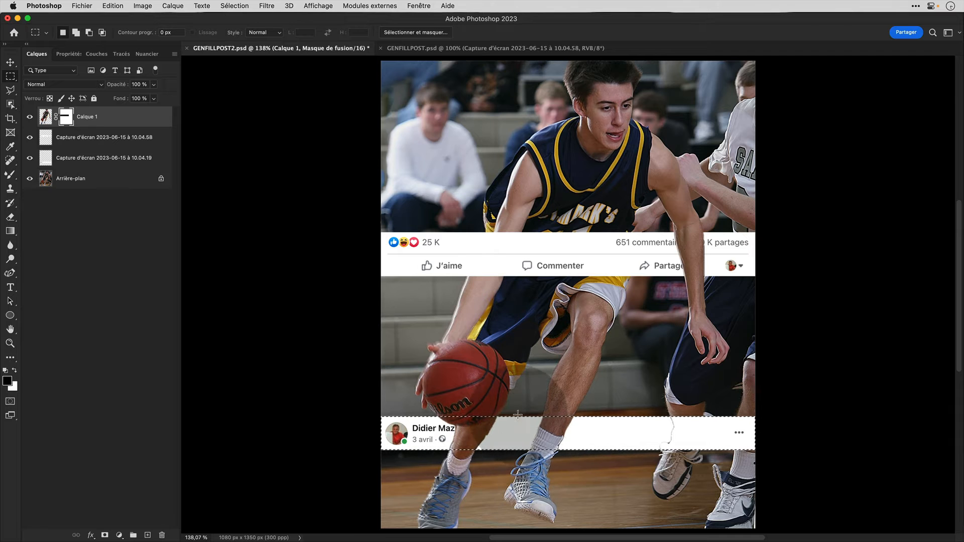
{"action": "key", "text": "alt"}
{"action": "left_click_drag", "start_coordinate": [508, 408], "coordinate": [748, 463]}
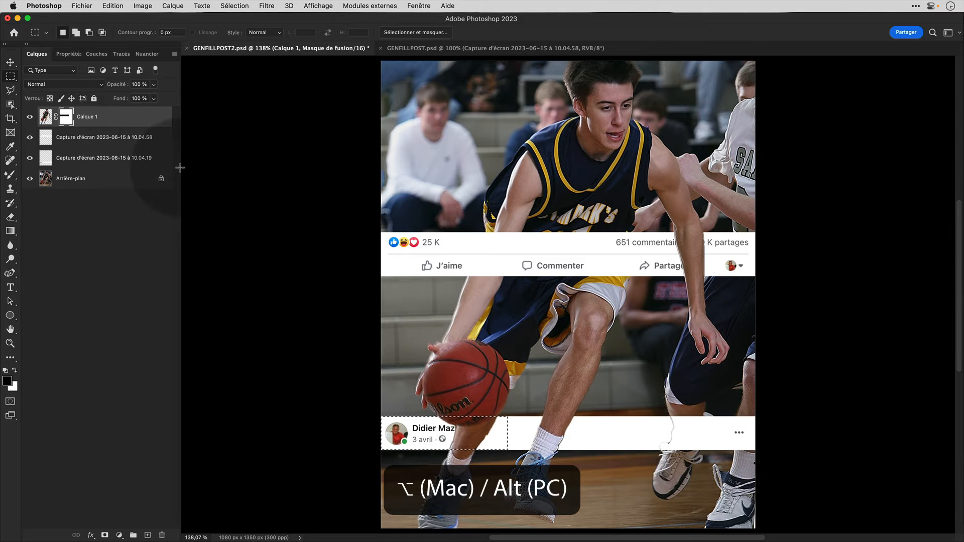
{"action": "left_click", "coordinate": [61, 118]}
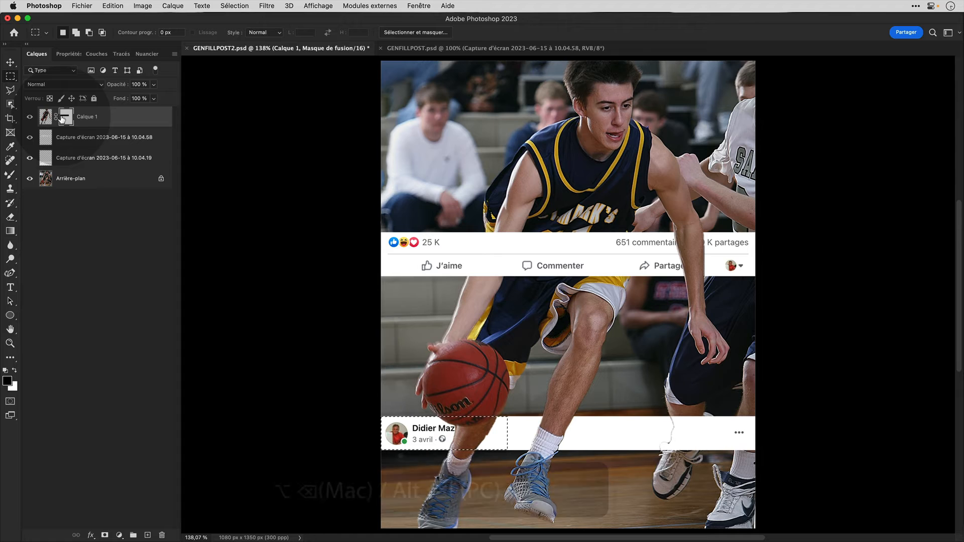
{"action": "key", "text": "alt+BackSpace"}
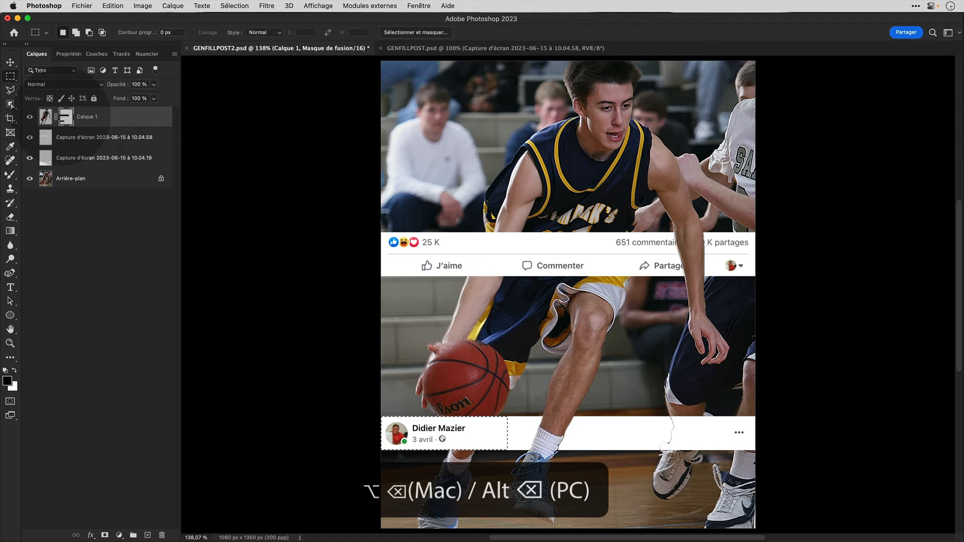
{"action": "key", "text": "super+d"}
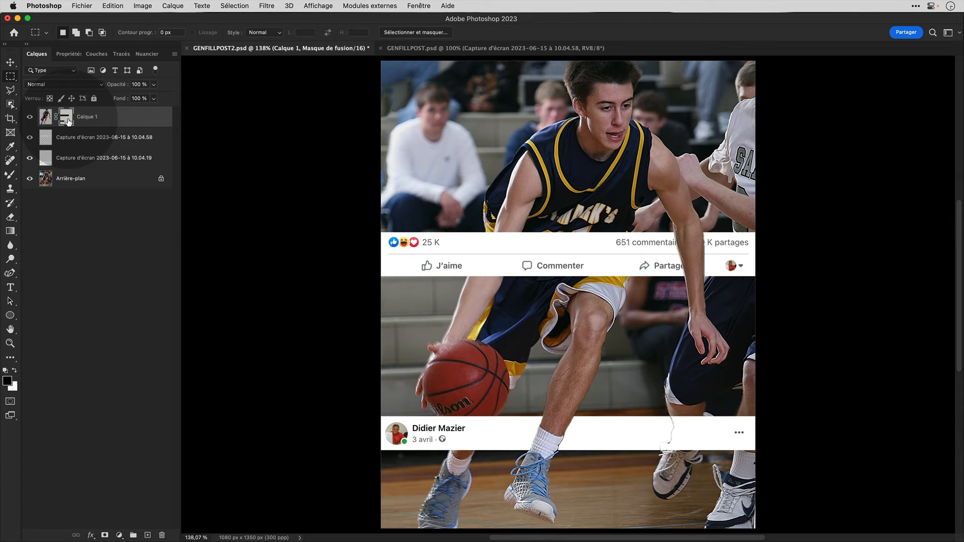
Using the saved BALLOIN selection, copy the basketball from the Arrière-plan layer to a new layer and bring it to the front.
{"action": "left_click", "coordinate": [228, 5]}
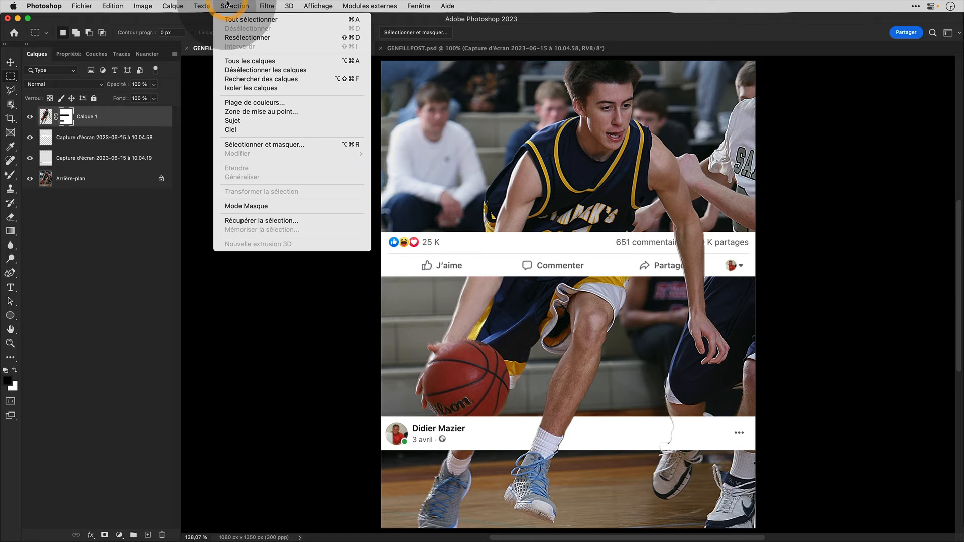
{"action": "left_click", "coordinate": [285, 221]}
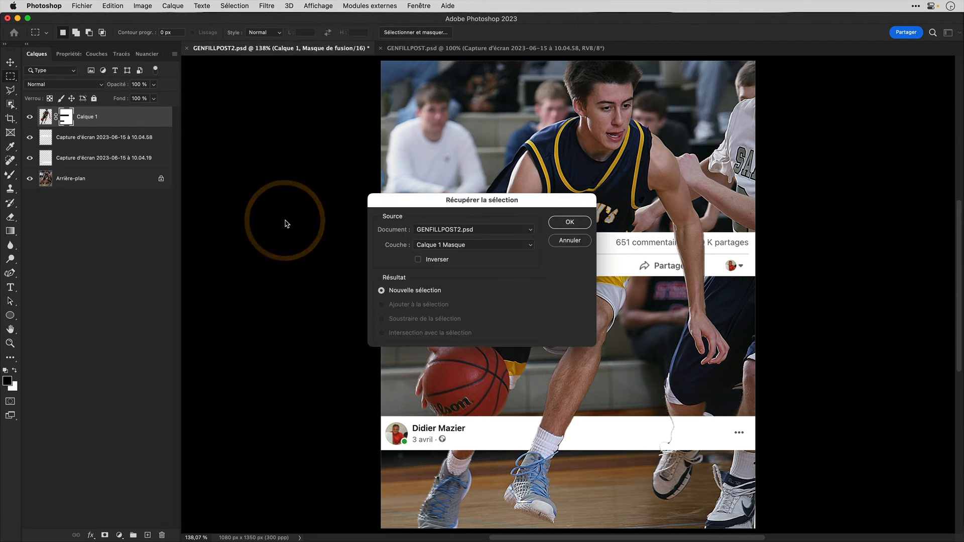
{"action": "left_click", "coordinate": [452, 245]}
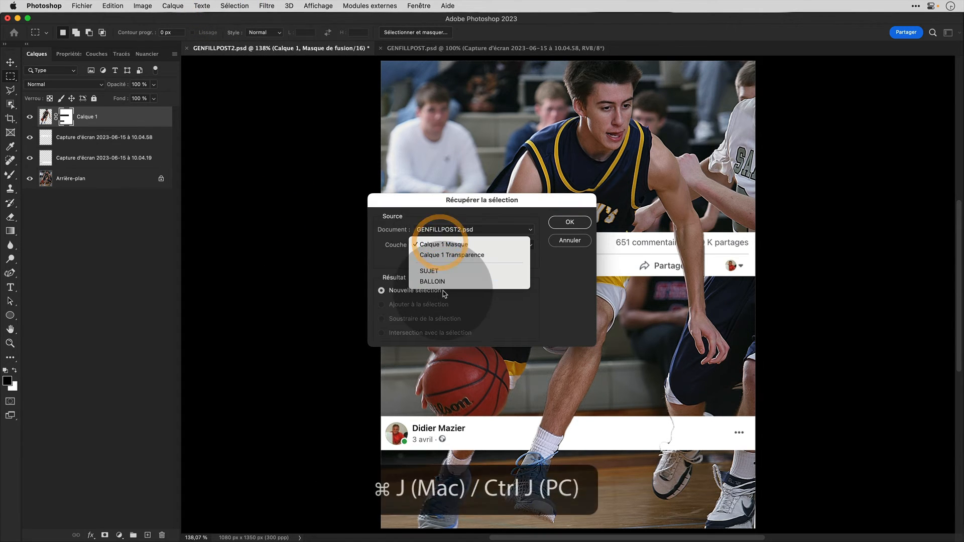
{"action": "left_click", "coordinate": [477, 280]}
{"action": "left_click", "coordinate": [569, 222]}
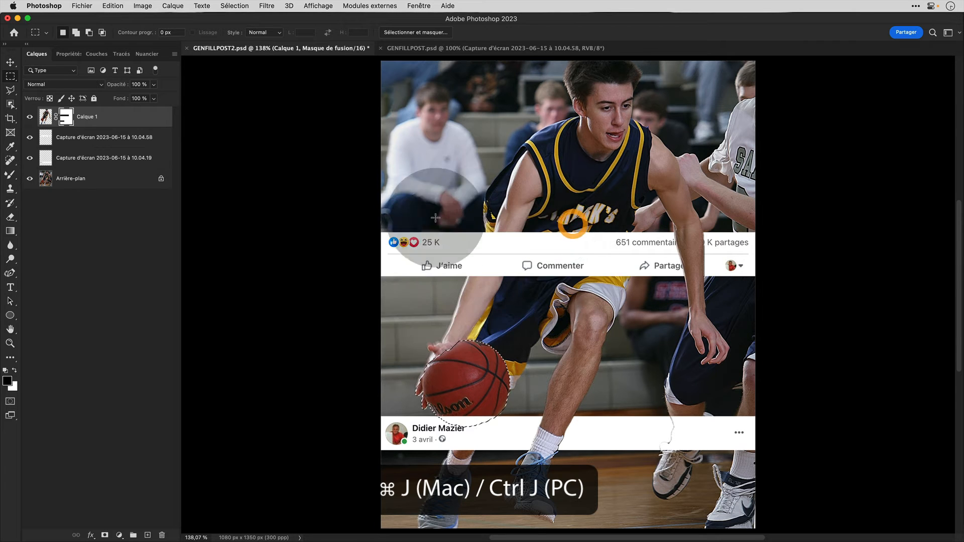
{"action": "left_click", "coordinate": [82, 185]}
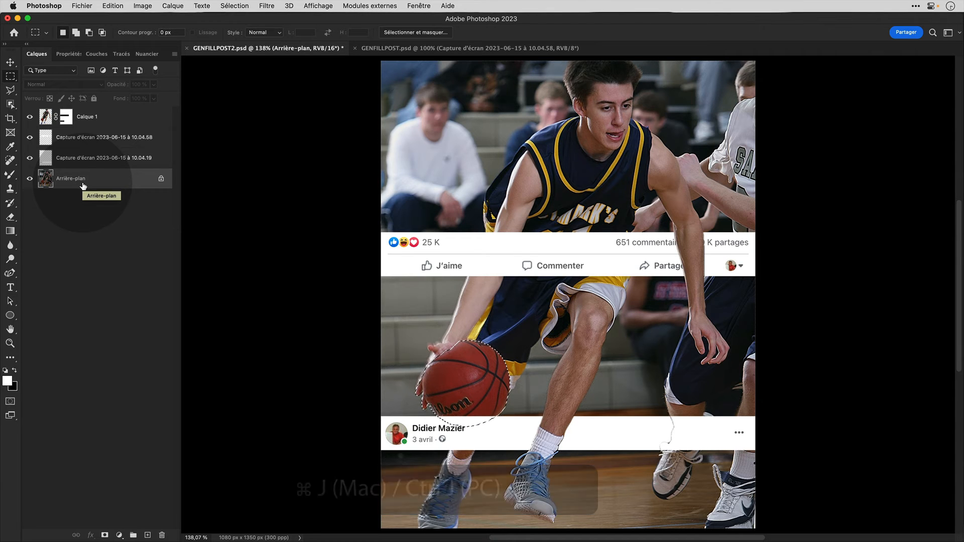
{"action": "key", "text": "super+j"}
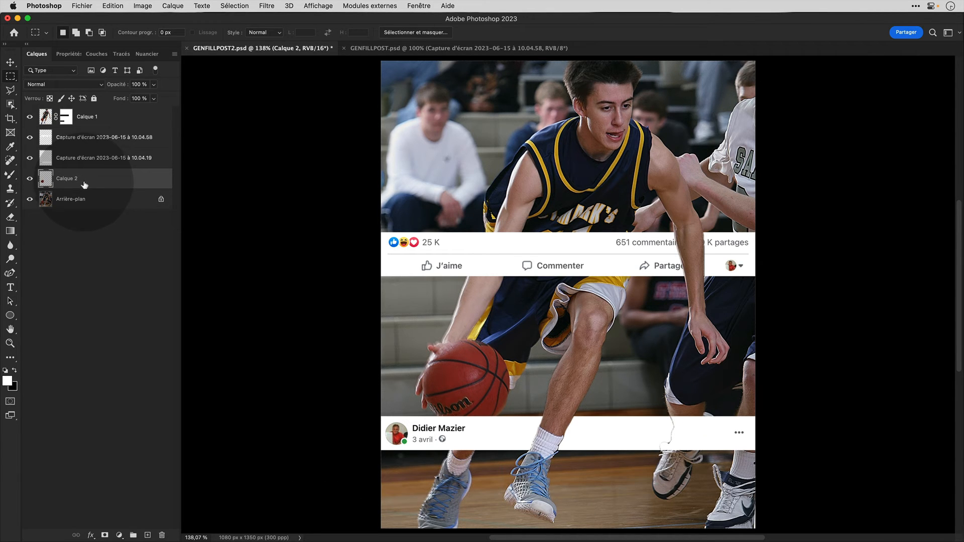
{"action": "key", "text": "super+shift+bracketright"}
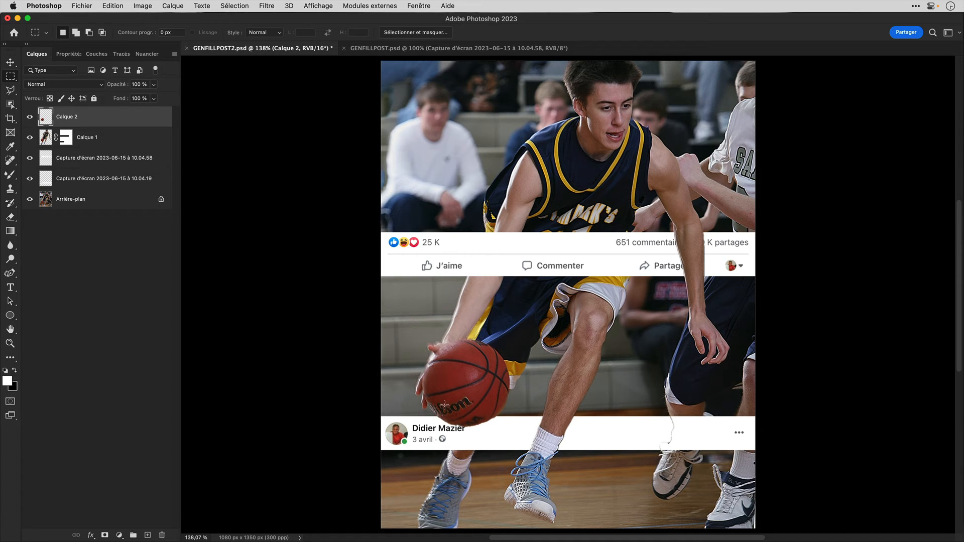
Add a drop shadow to the basketball layer in Produit mode with 100% opacity, 30° angle, 13 px distance and 29 px size.
{"action": "left_click", "coordinate": [90, 536]}
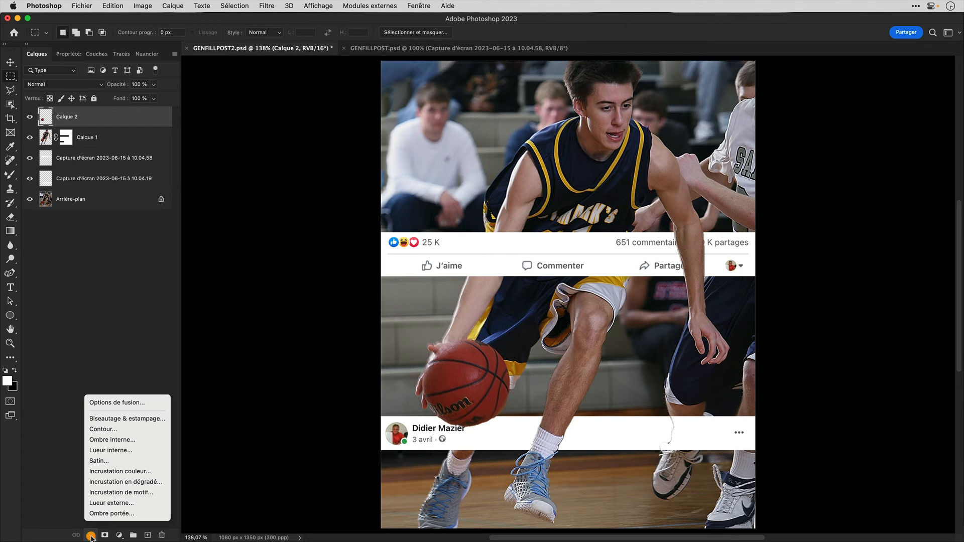
{"action": "left_click", "coordinate": [111, 513]}
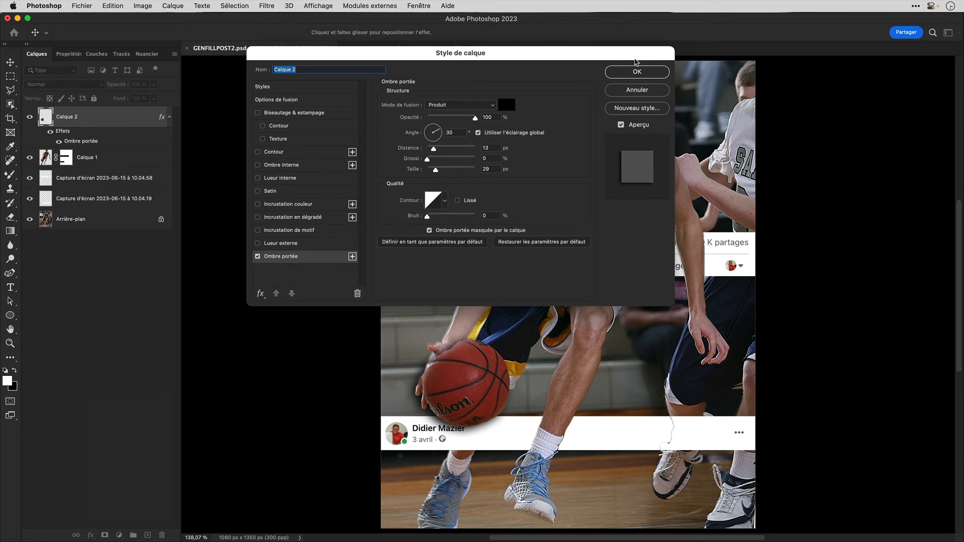
{"action": "left_click", "coordinate": [636, 73]}
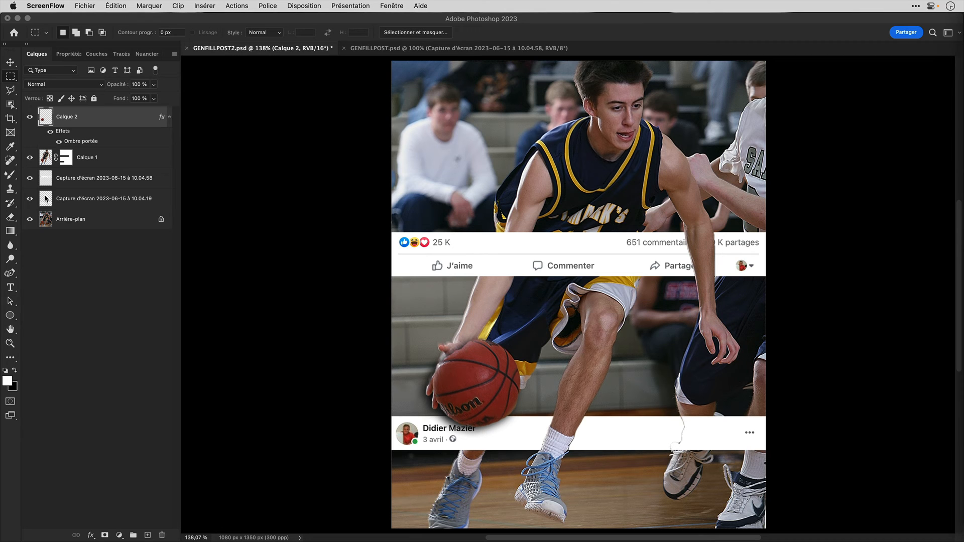
Add a layer mask to the basketball layer from the profile header strip's outline, limiting the ball copy to that strip.
{"action": "left_click", "coordinate": [46, 198], "text": "super"}
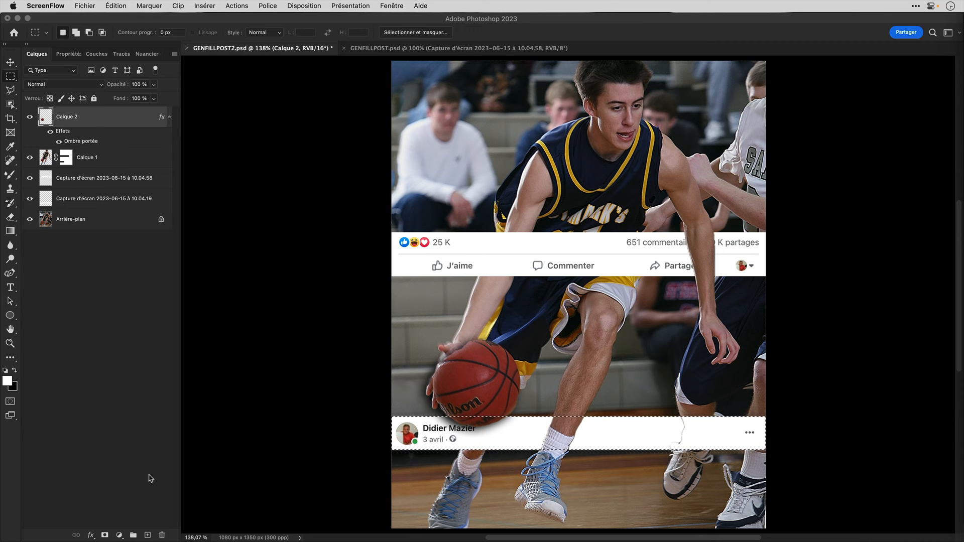
{"action": "left_click", "coordinate": [105, 536]}
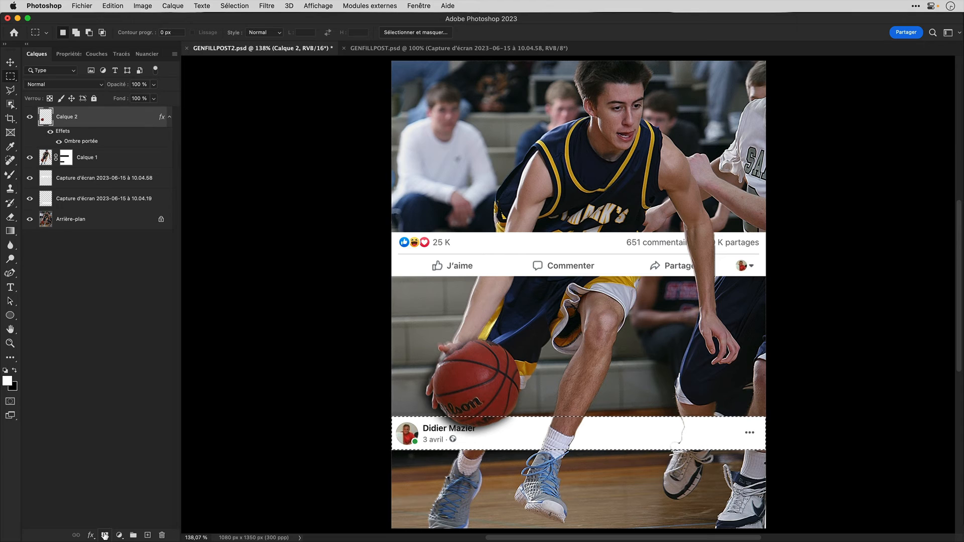
{"action": "left_click", "coordinate": [105, 536]}
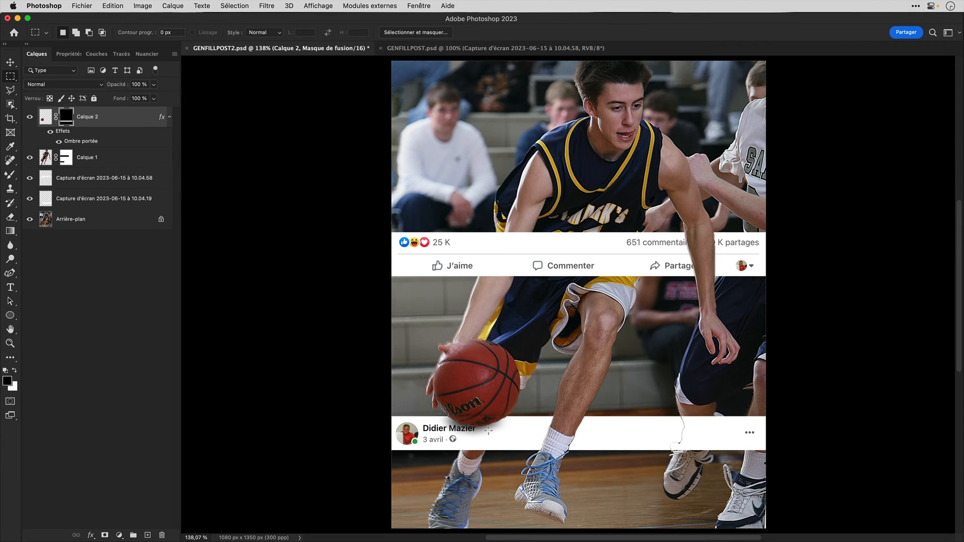